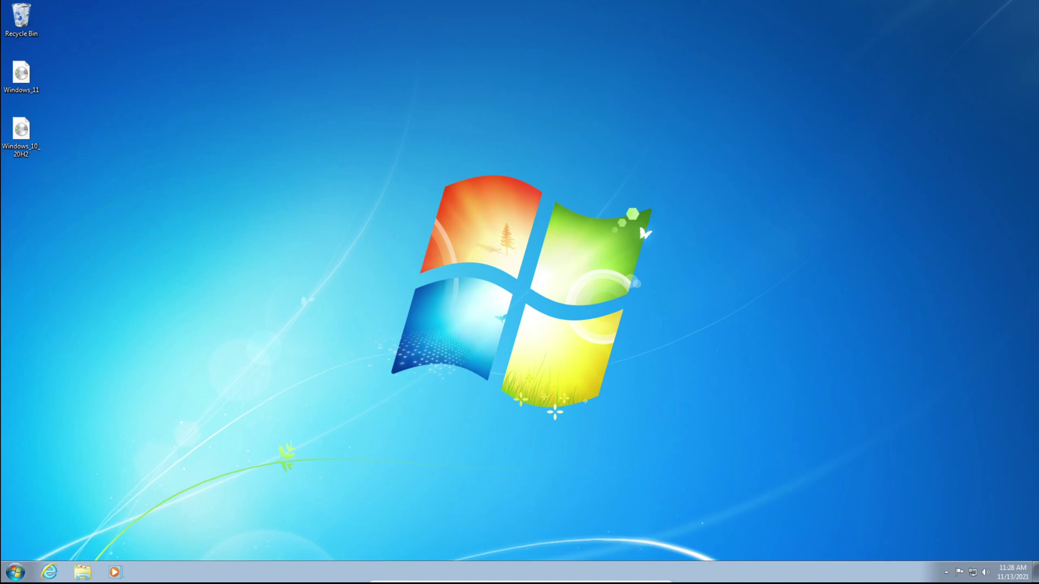
# Step: Extract the Windows_11 disc image with 7-Zip into a Windows_11 folder on the desktop
pyautogui.click(27, 75)
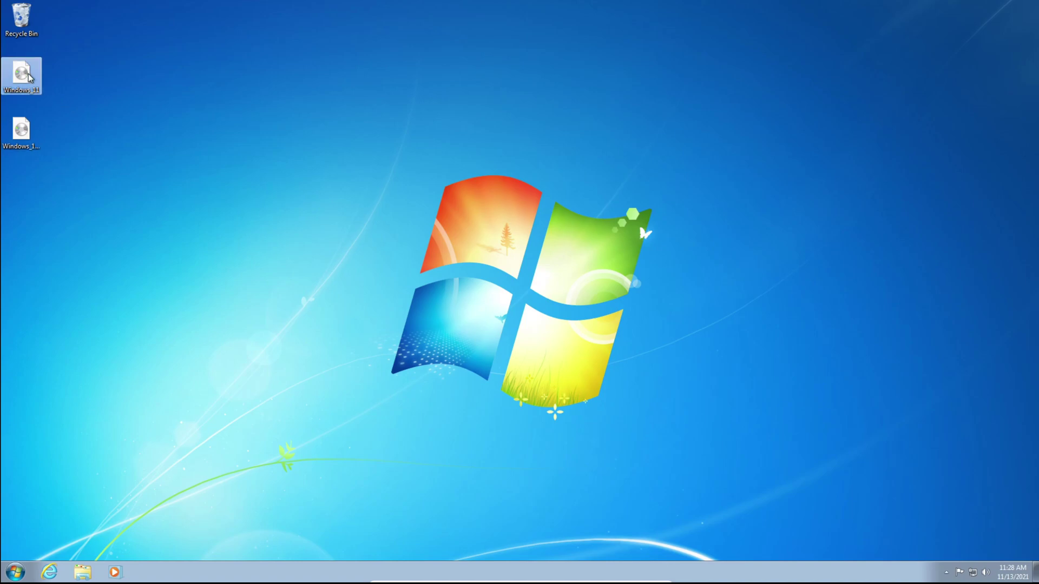
pyautogui.rightClick(26, 73)
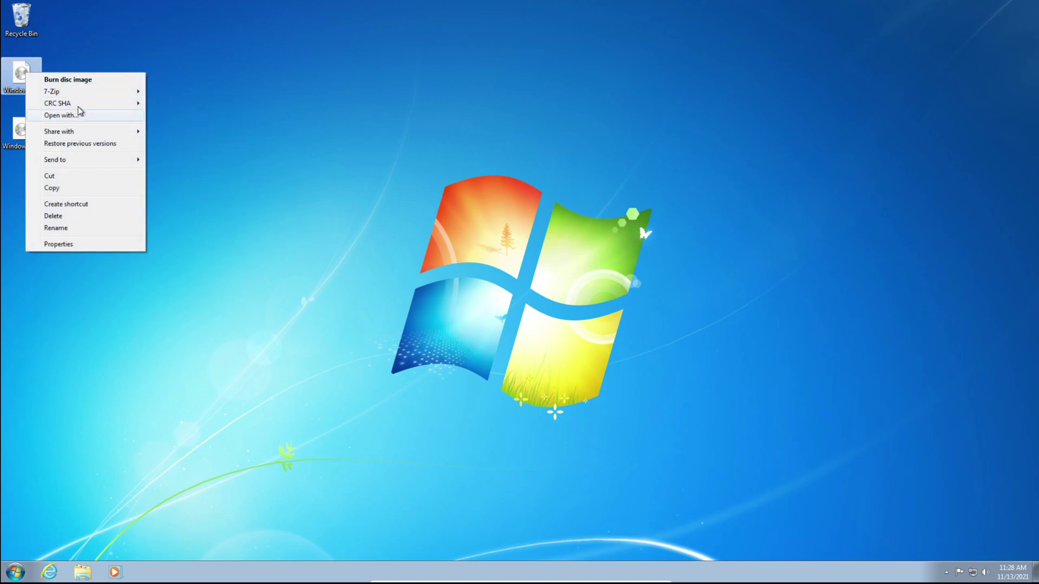
pyautogui.moveTo(109, 94)
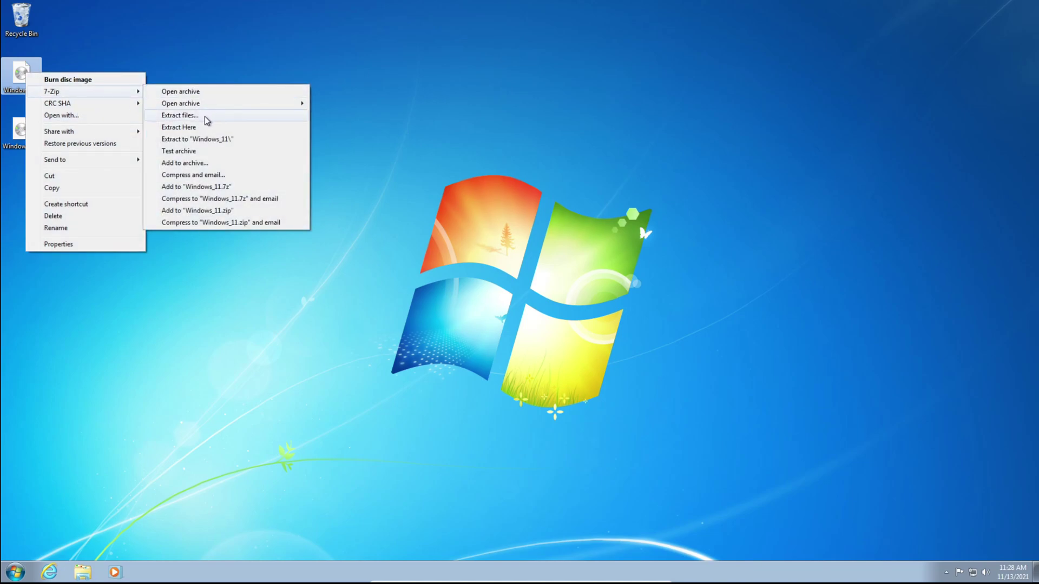
pyautogui.click(177, 117)
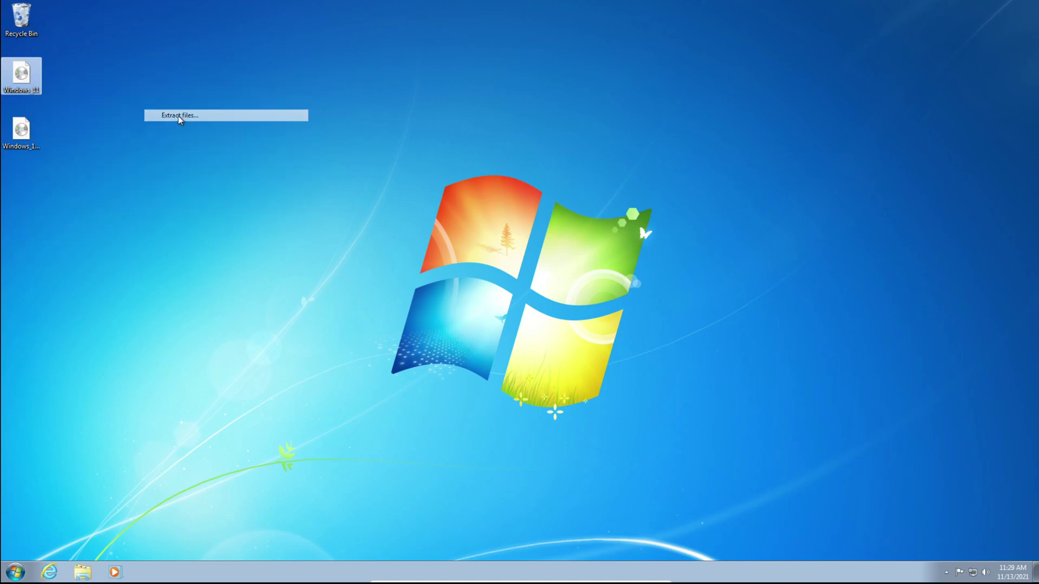
pyautogui.click(513, 354)
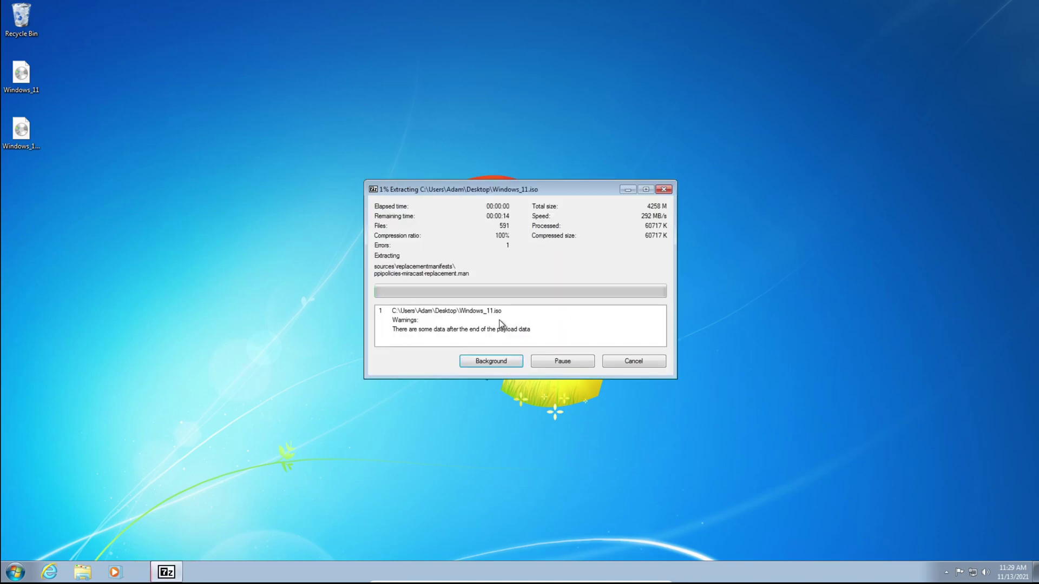
pyautogui.click(632, 363)
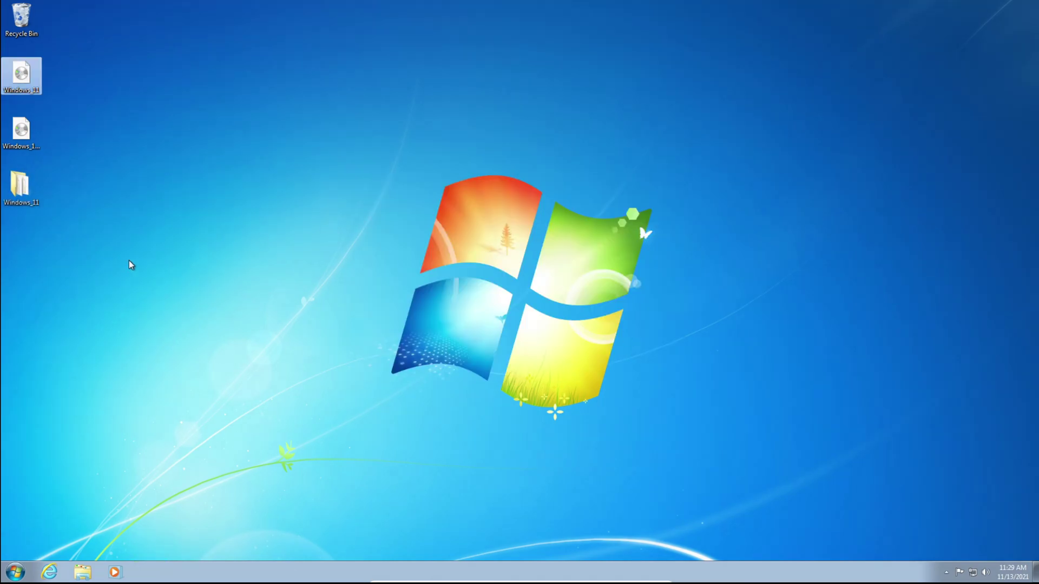
# Step: Extract the Windows_10_20H2 disc image with 7-Zip into a Windows_10_20H2 desktop folder
pyautogui.click(24, 135)
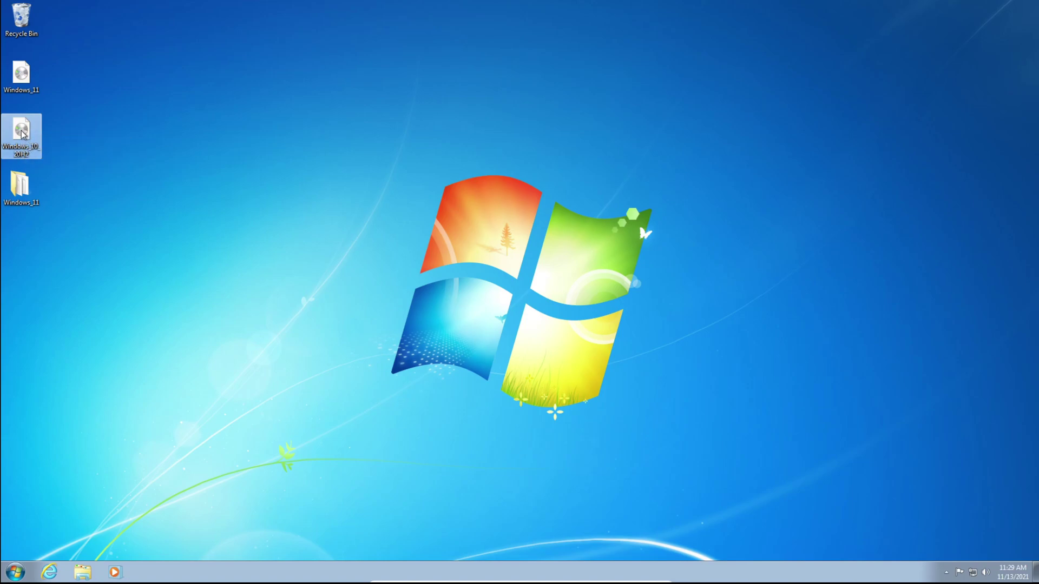
pyautogui.rightClick(21, 132)
pyautogui.moveTo(62, 155)
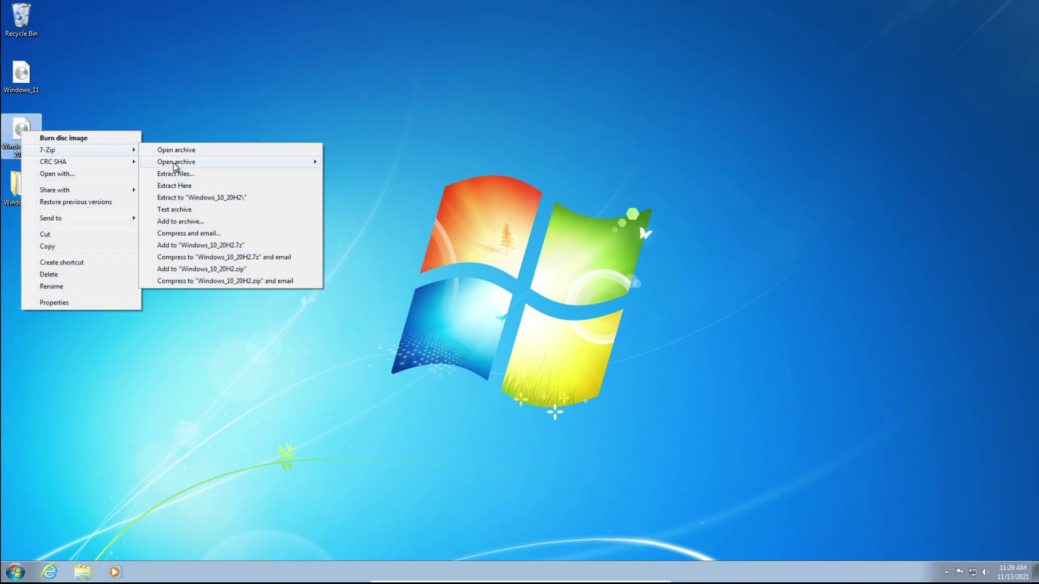
pyautogui.click(180, 176)
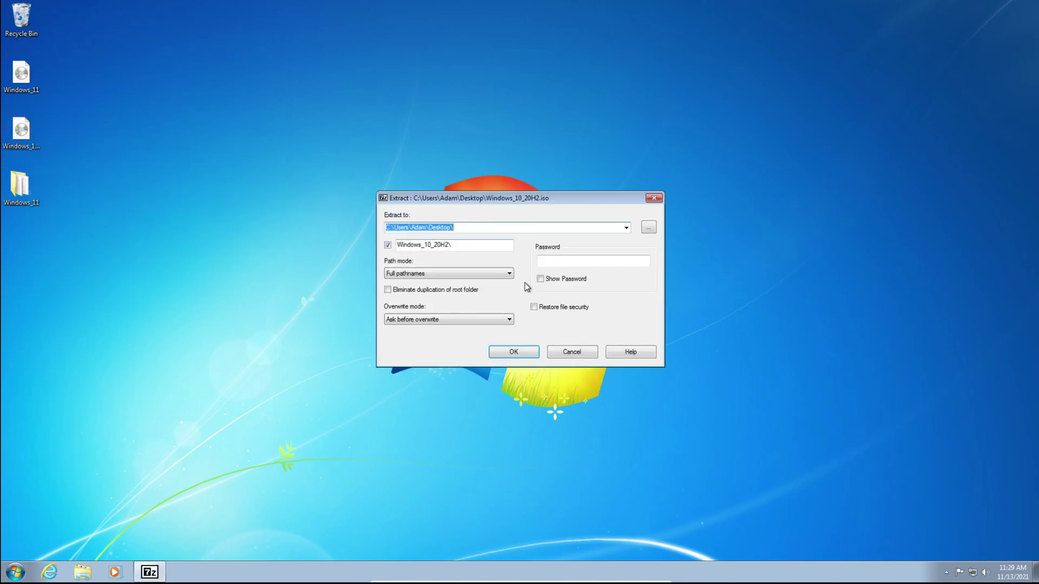
pyautogui.click(513, 353)
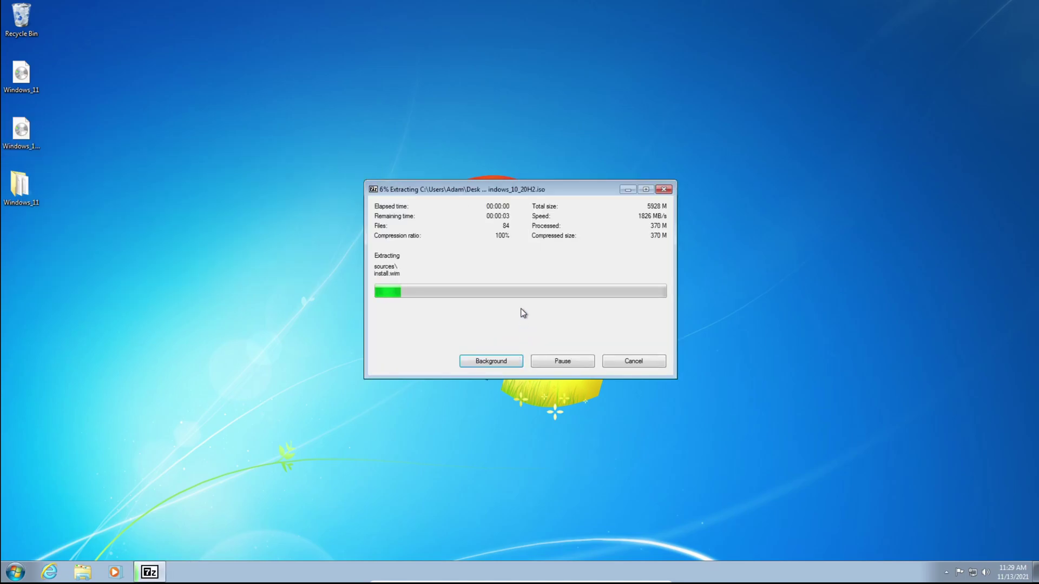
pyautogui.click(291, 330)
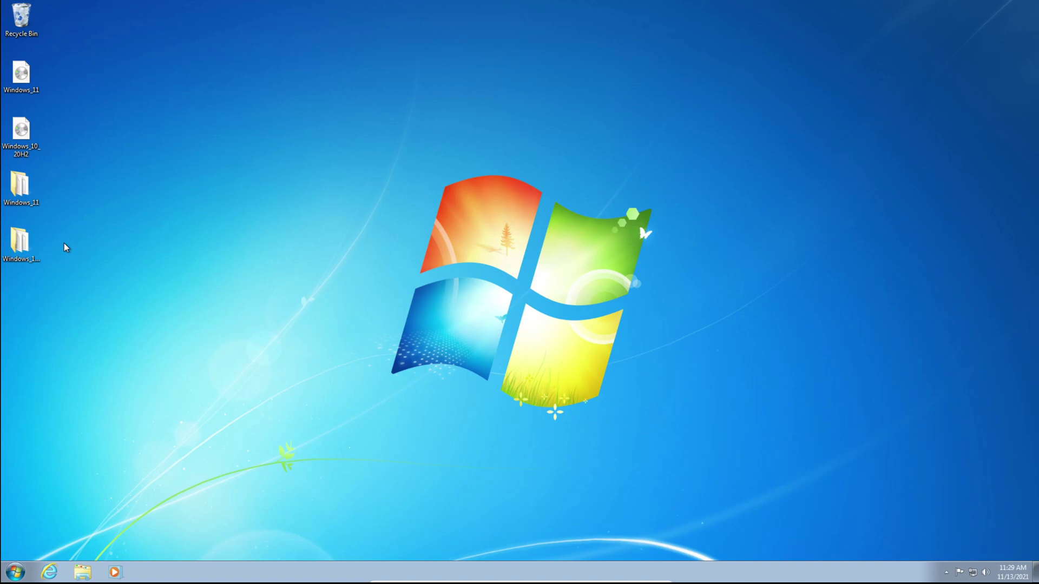
# Step: Copy the 3.49 GB install.esd file from the Windows_11 folder's sources directory
pyautogui.doubleClick(19, 189)
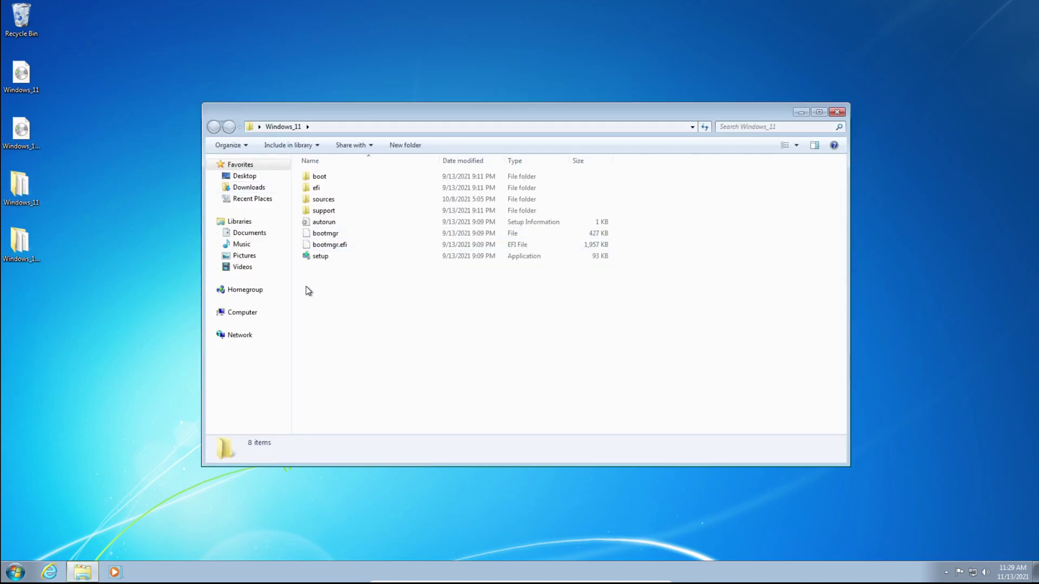
pyautogui.doubleClick(332, 203)
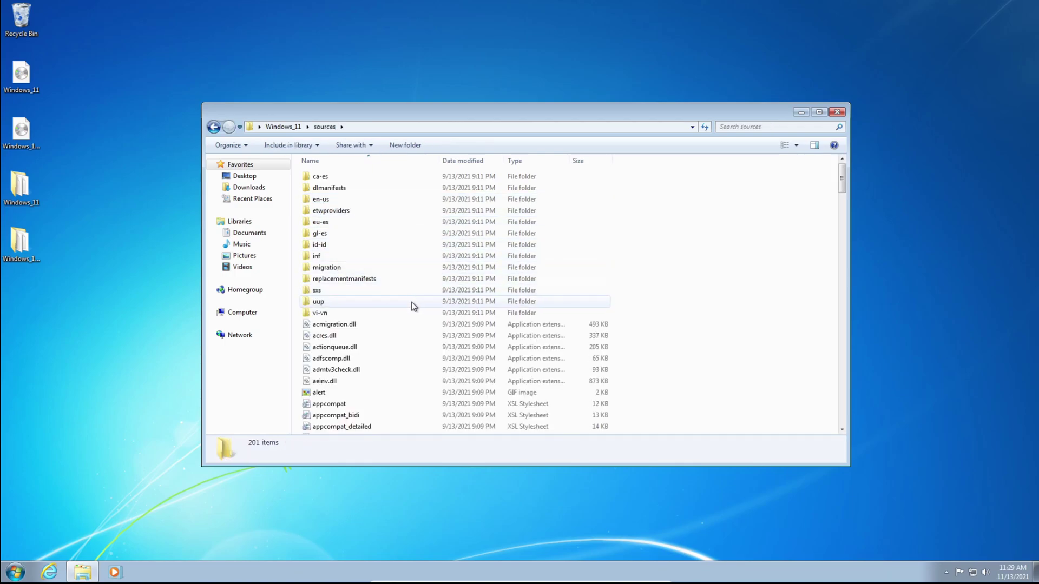
pyautogui.scroll(-2, 425, 351)
pyautogui.scroll(-10, 424, 352)
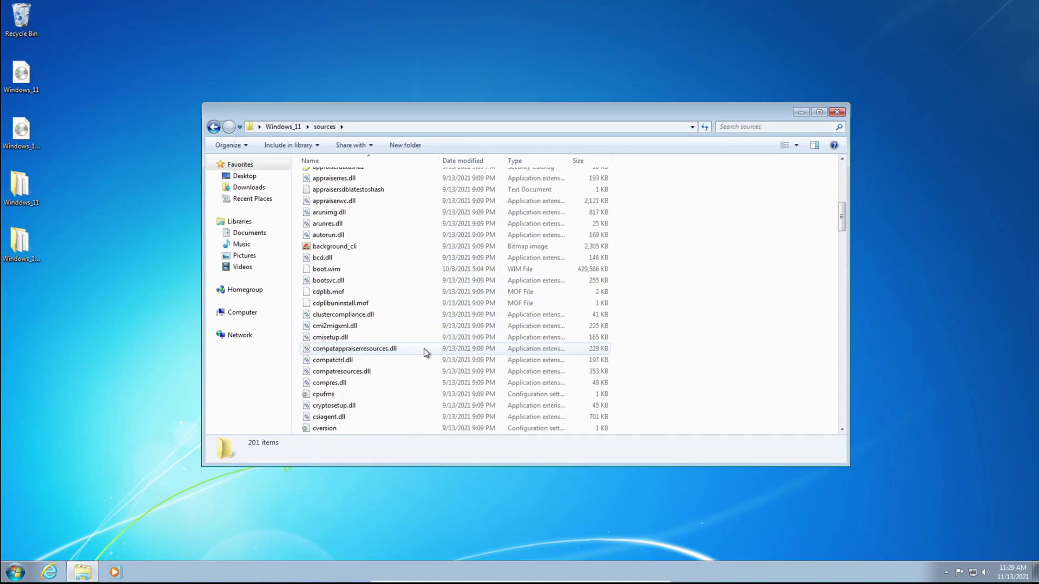
pyautogui.scroll(-4, 385, 418)
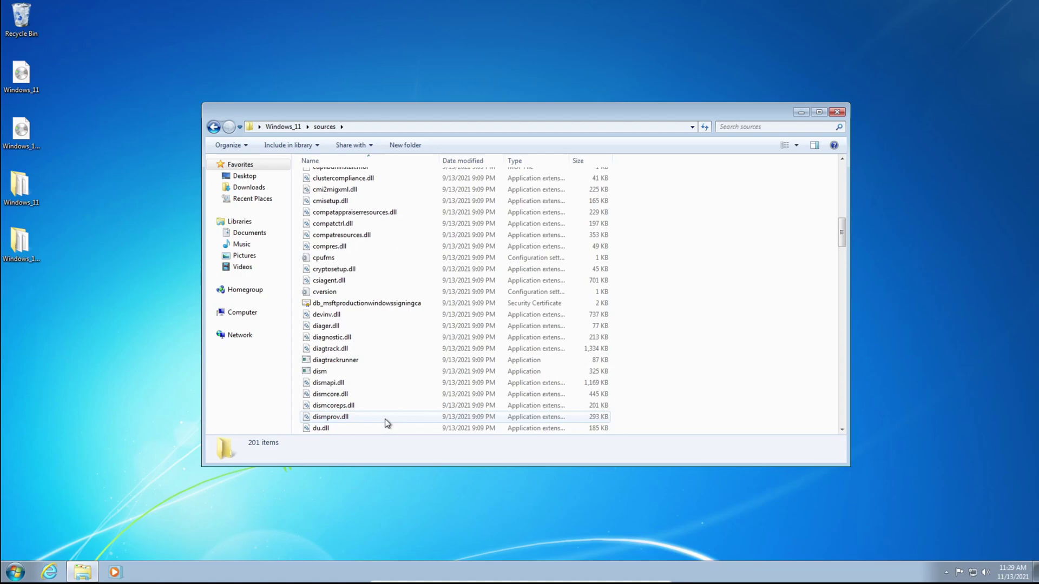
pyautogui.scroll(-5, 385, 417)
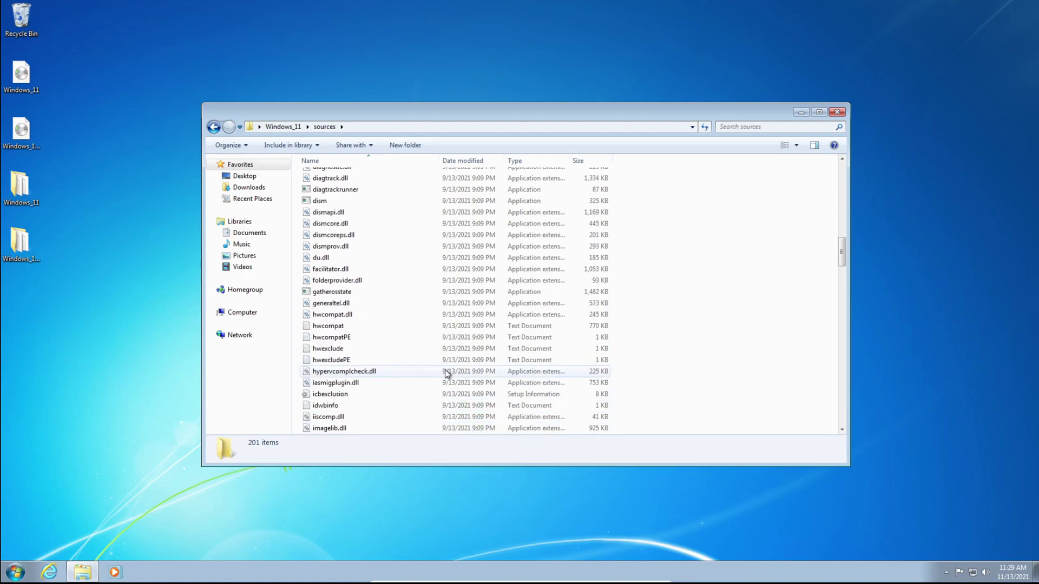
pyautogui.scroll(-2, 447, 373)
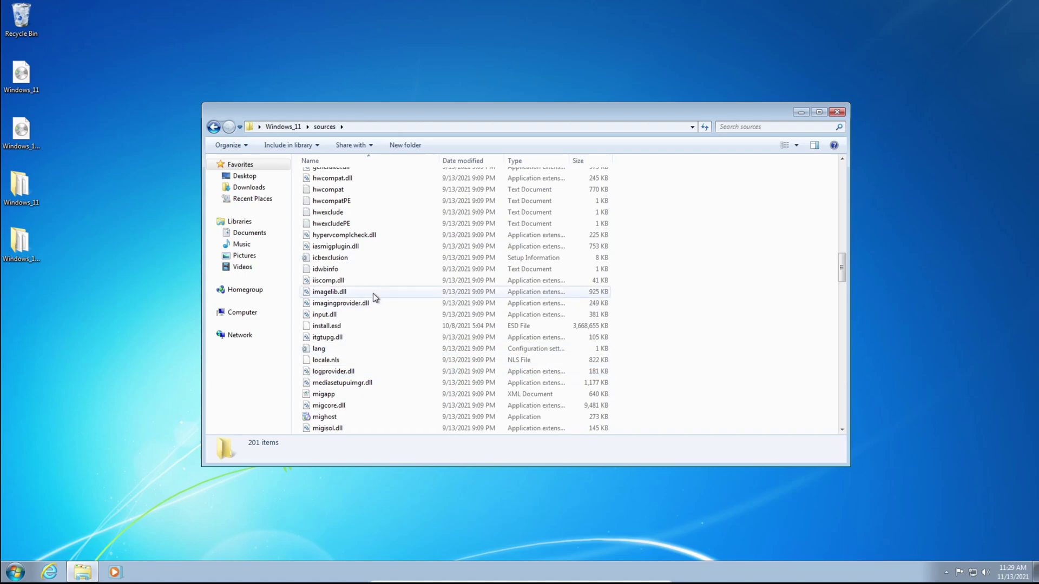
pyautogui.click(335, 327)
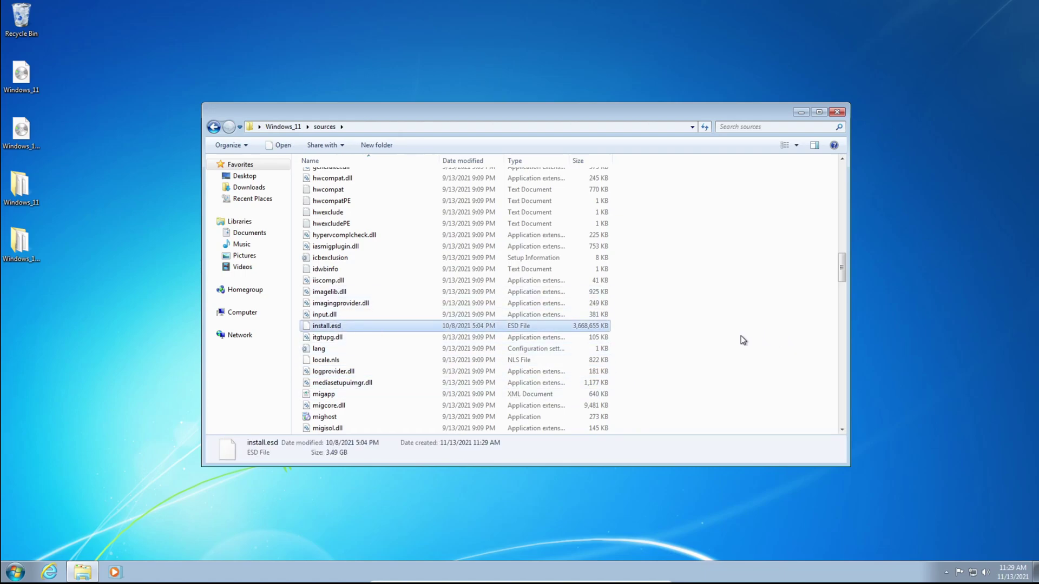
pyautogui.rightClick(340, 326)
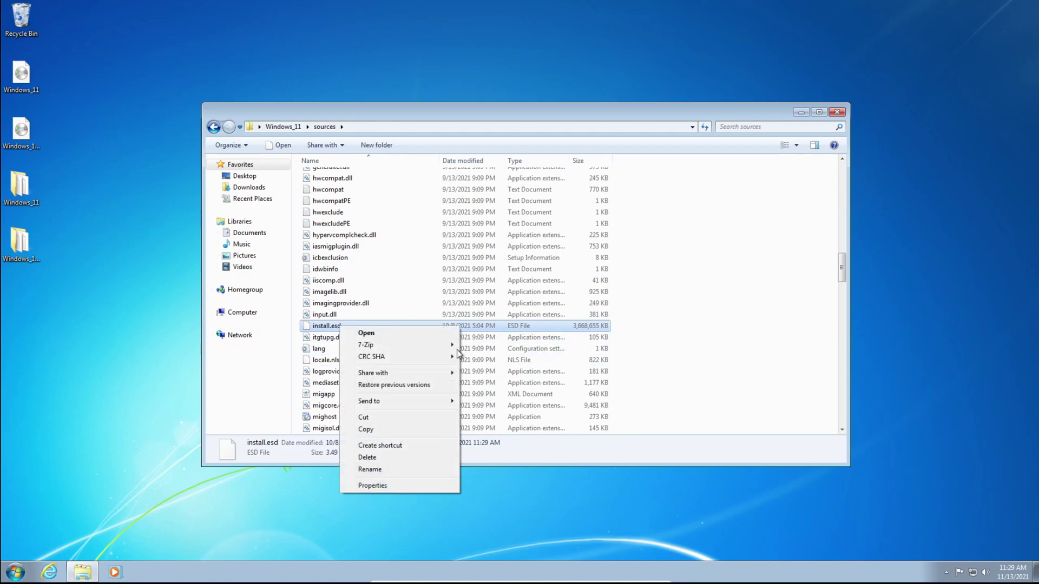
pyautogui.click(366, 430)
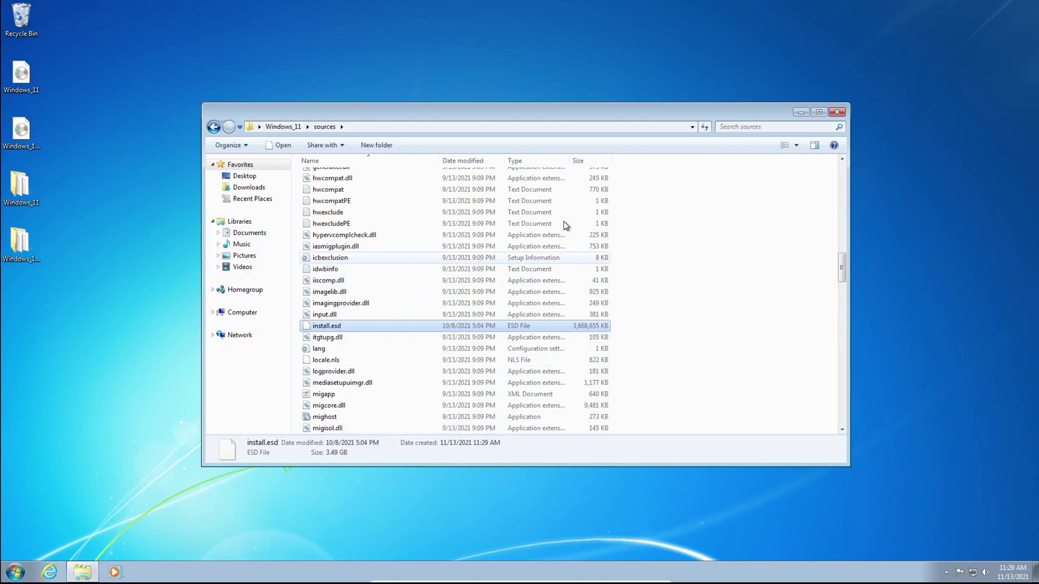
# Step: Close the Windows_11 window and browse Windows_10_20H2's sources folder, listing 182 items including install.wim
pyautogui.click(837, 113)
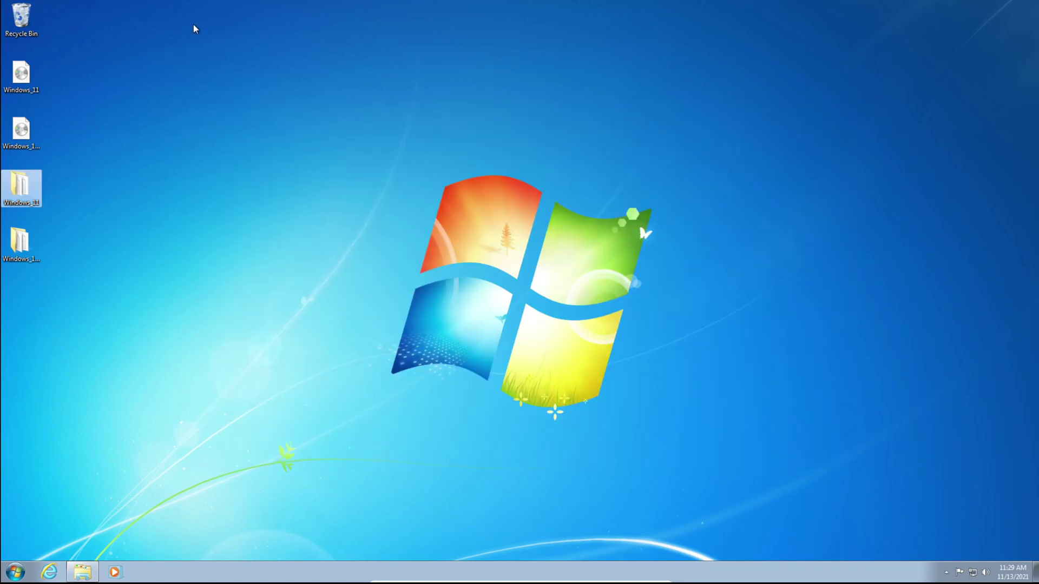
pyautogui.doubleClick(41, 250)
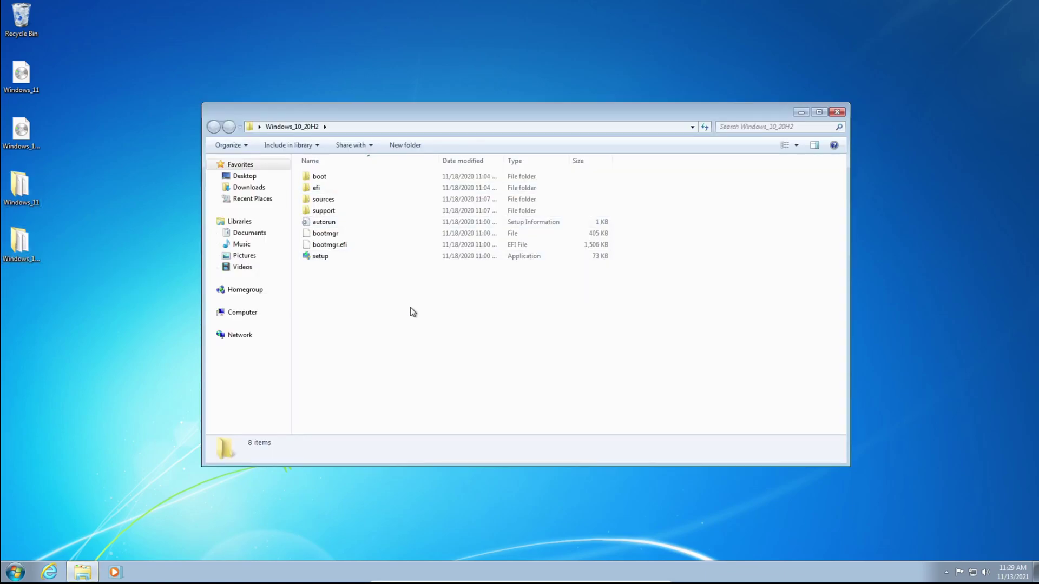
pyautogui.doubleClick(357, 200)
pyautogui.scroll(-4, 411, 356)
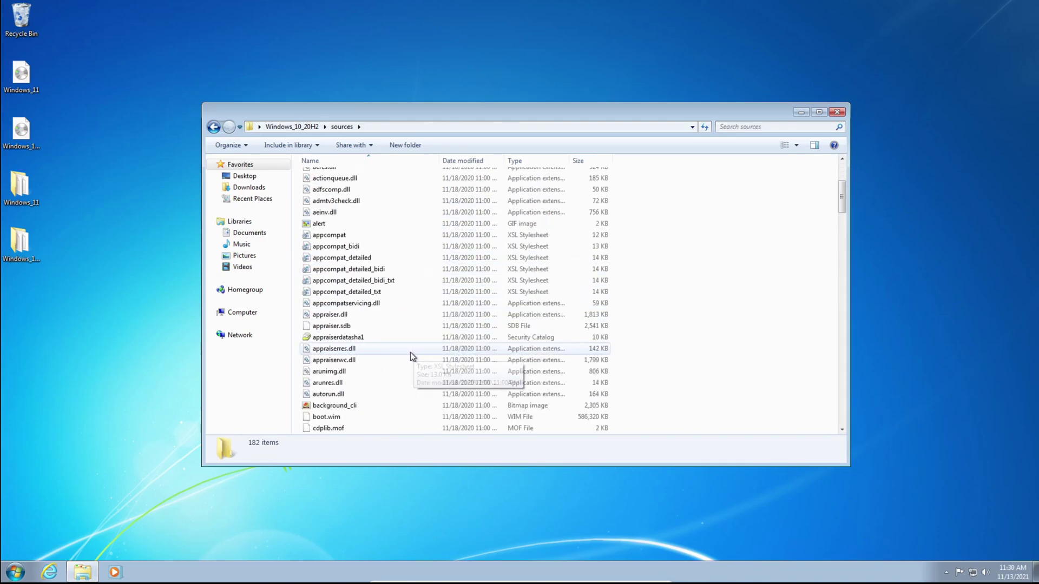
pyautogui.scroll(-15, 411, 356)
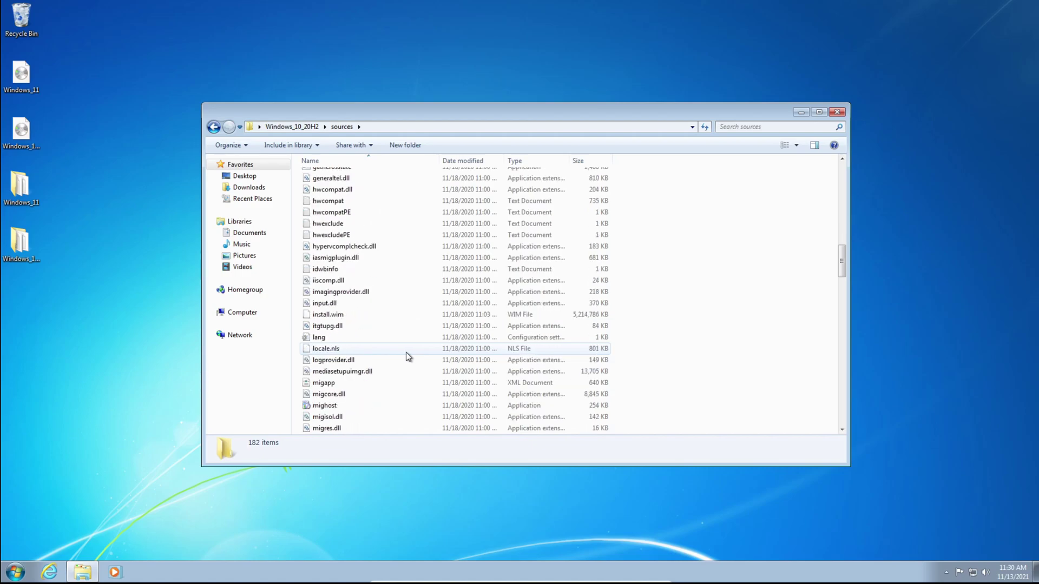
pyautogui.scroll(-5, 408, 356)
pyautogui.scroll(-16, 408, 352)
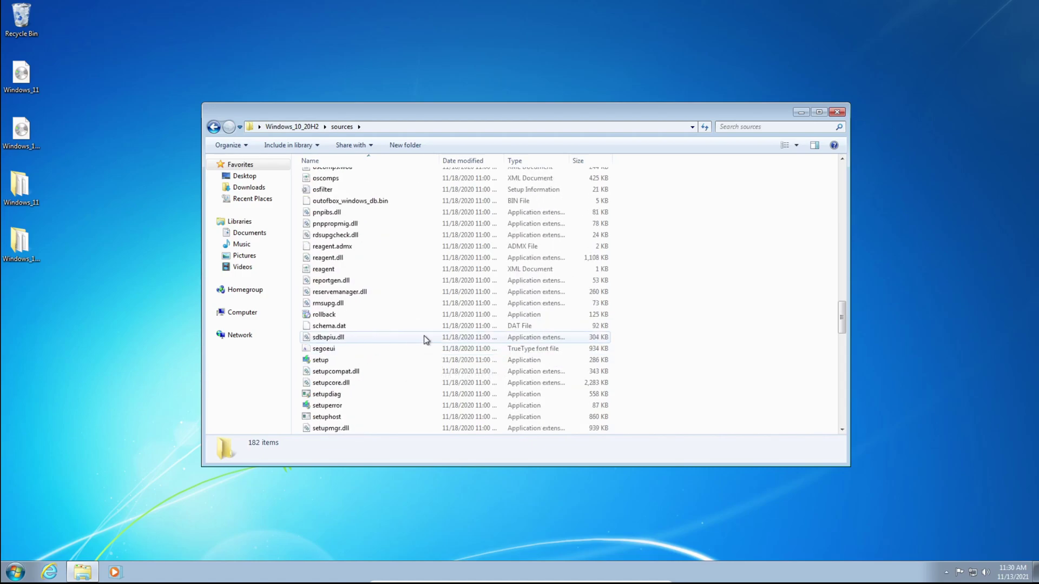
pyautogui.scroll(-6, 505, 325)
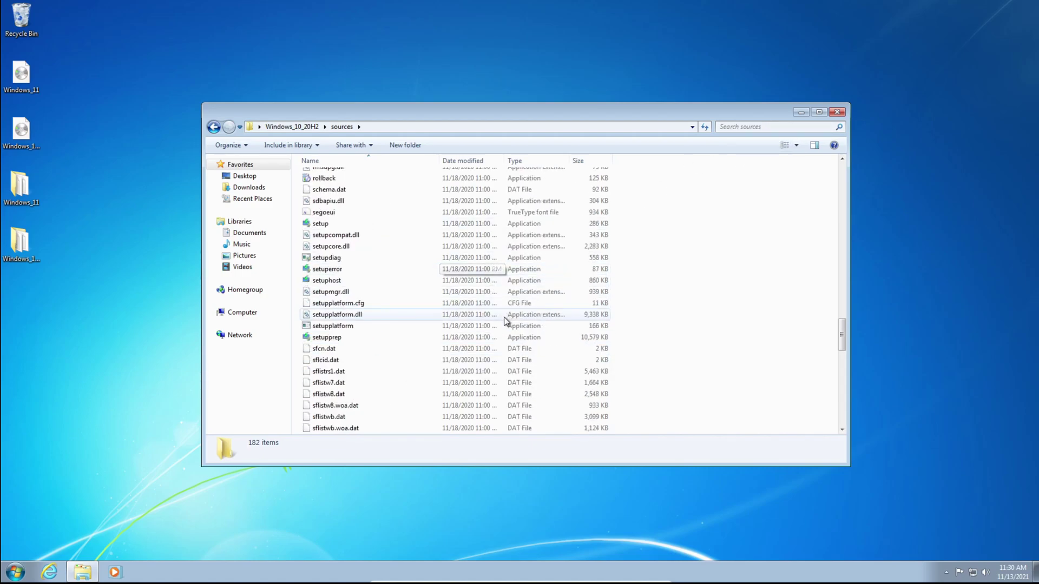
pyautogui.click(725, 127)
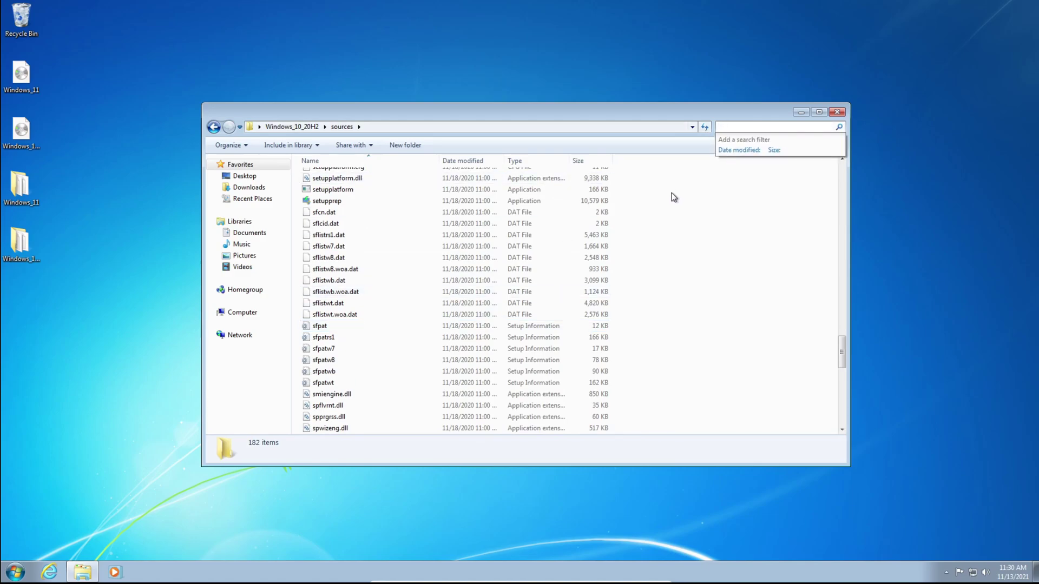
# Step: Search for install.wim in sources and delete it to the Recycle Bin, leaving 181 items
pyautogui.write('install.wim')
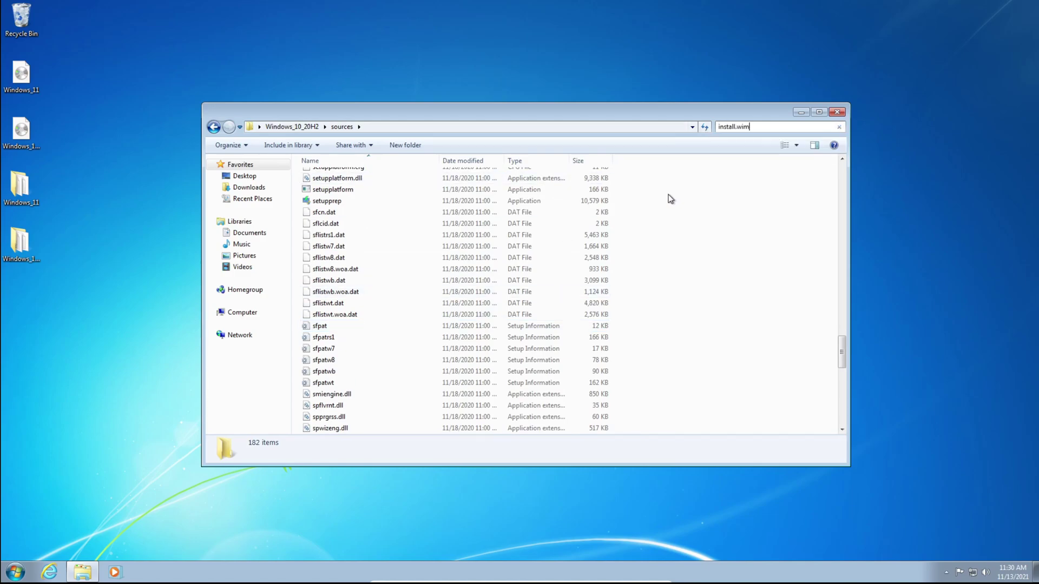
pyautogui.click(395, 173)
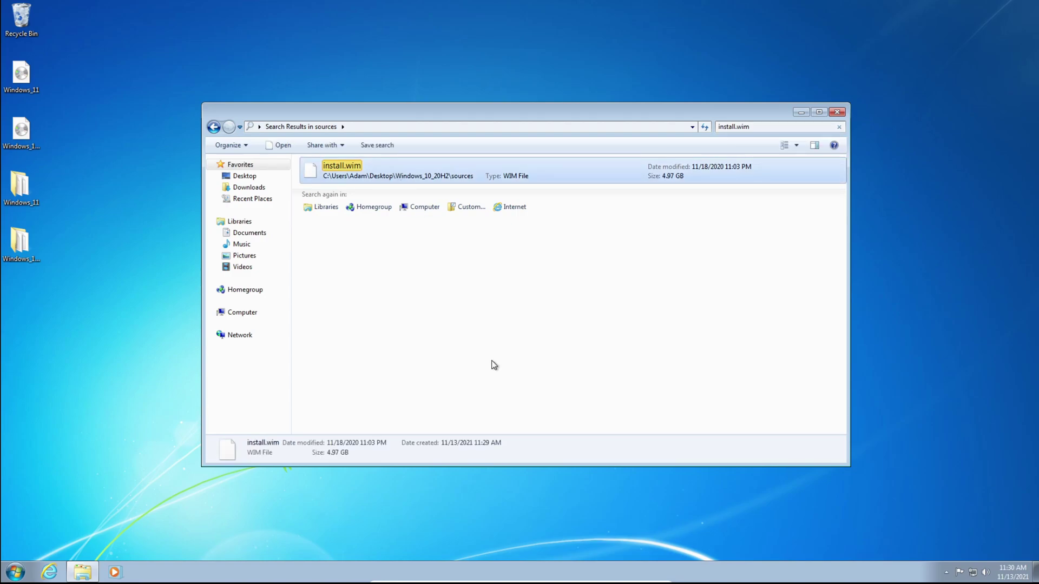
pyautogui.press('Delete')
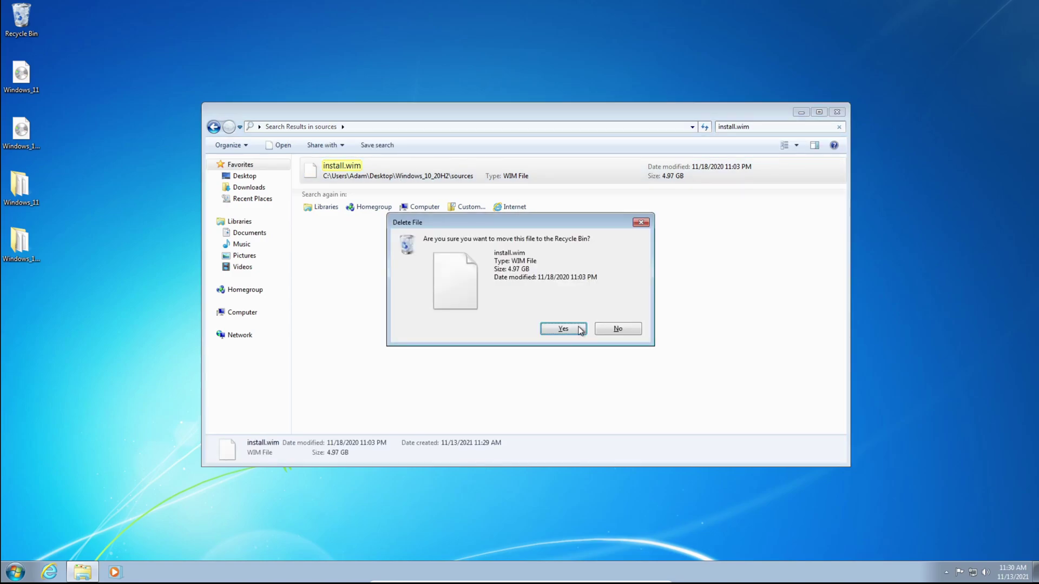
pyautogui.click(561, 328)
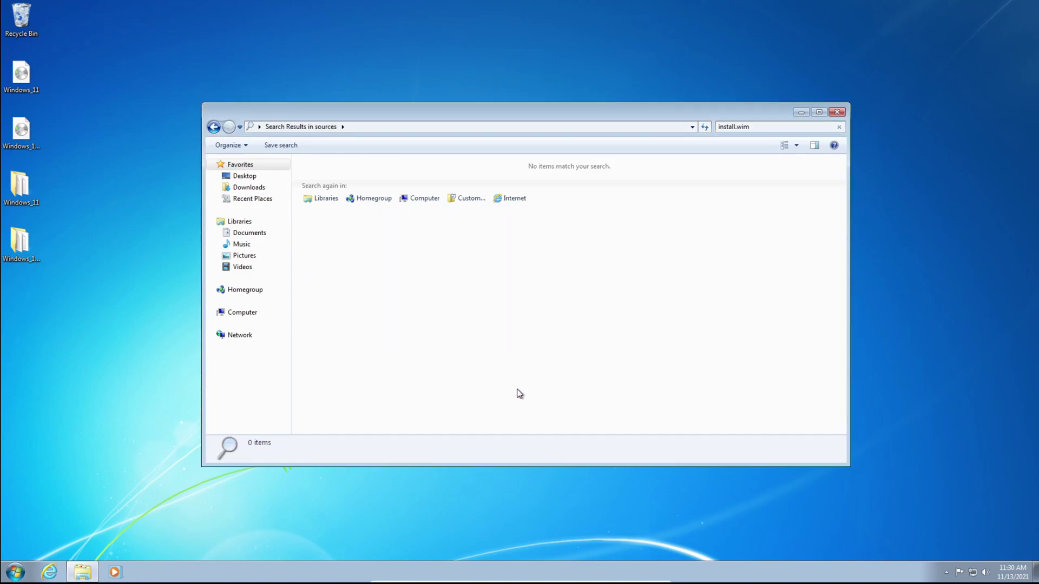
pyautogui.press('BackSpace')
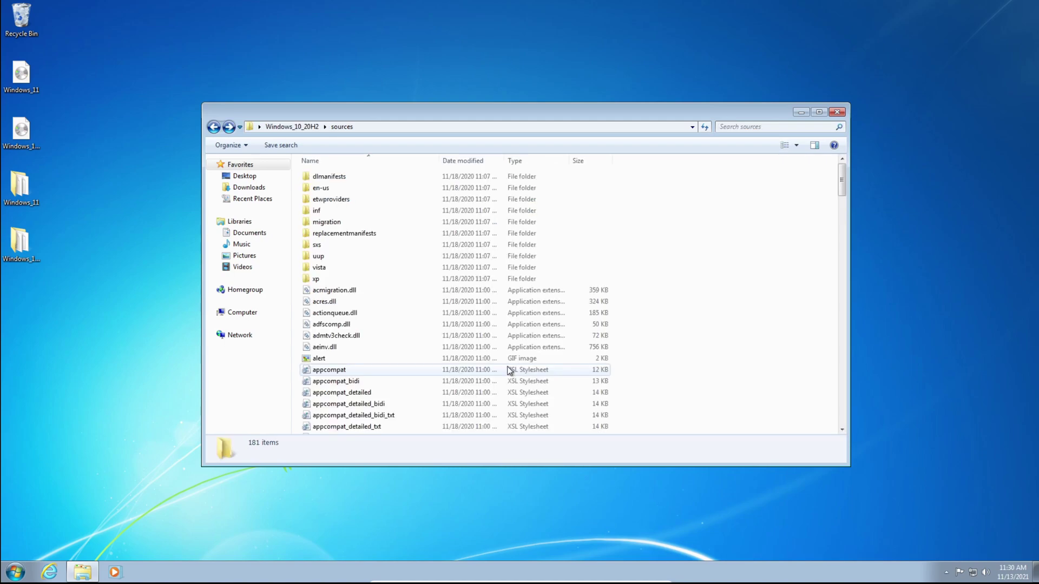
pyautogui.scroll(-8, 505, 364)
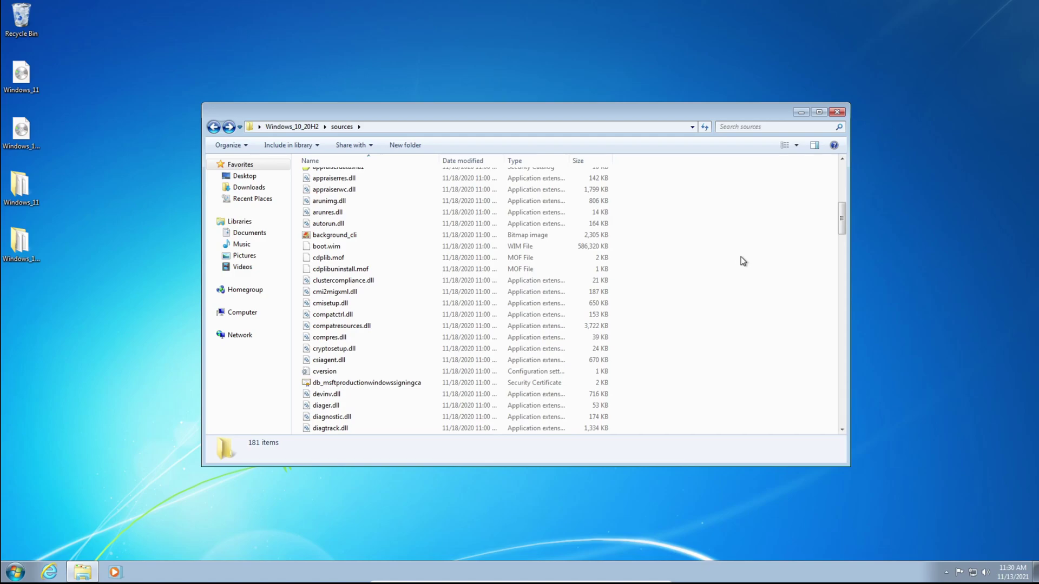
# Step: Paste install.esd into the Windows_10_20H2 sources folder
pyautogui.rightClick(737, 240)
pyautogui.click(757, 314)
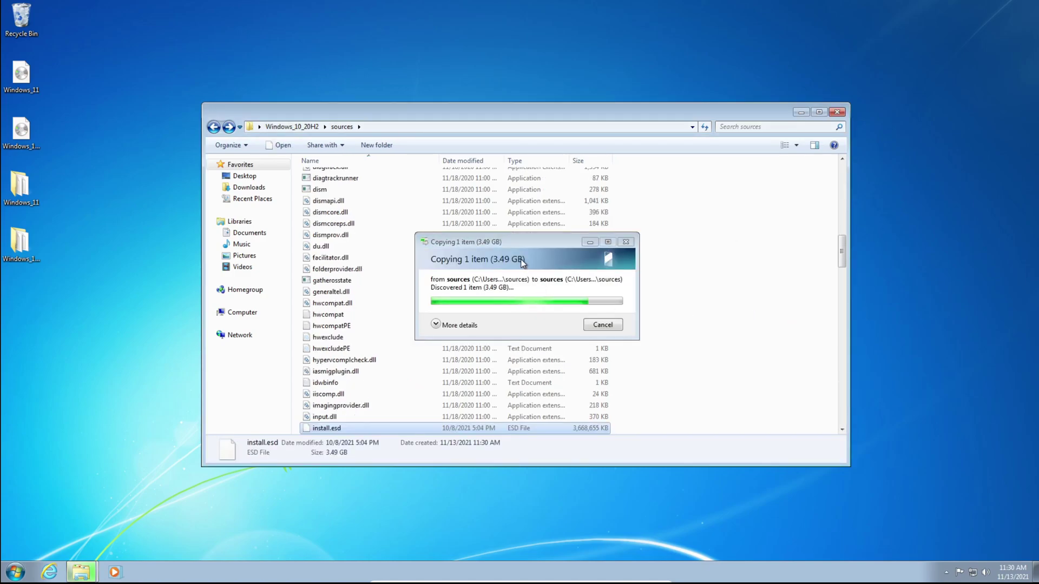
pyautogui.click(443, 361)
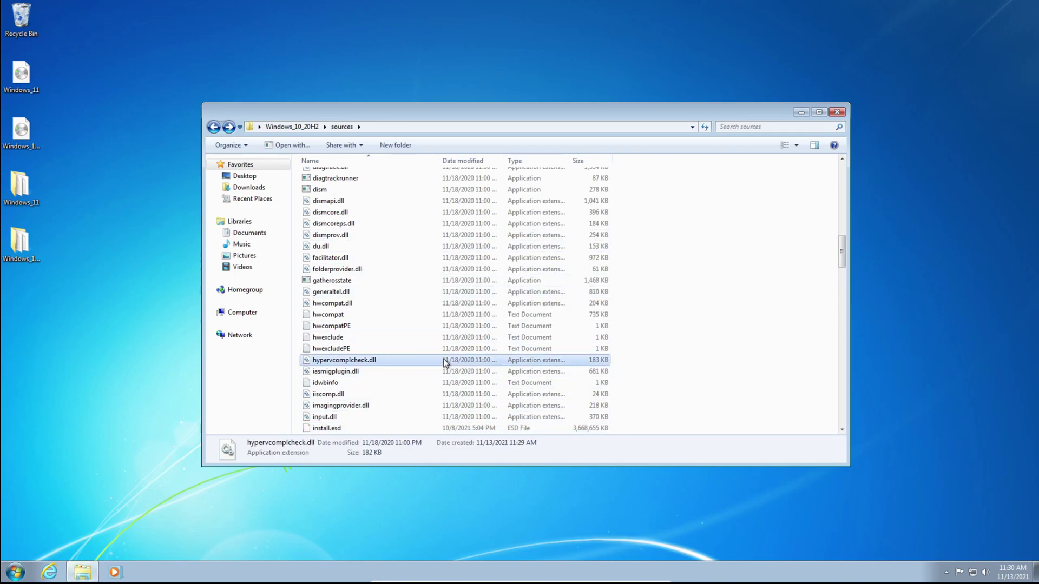
pyautogui.click(774, 279)
# Step: Delete the Windows_11 desktop folder and go back to the Windows_10_20H2 root folder
pyautogui.click(20, 187)
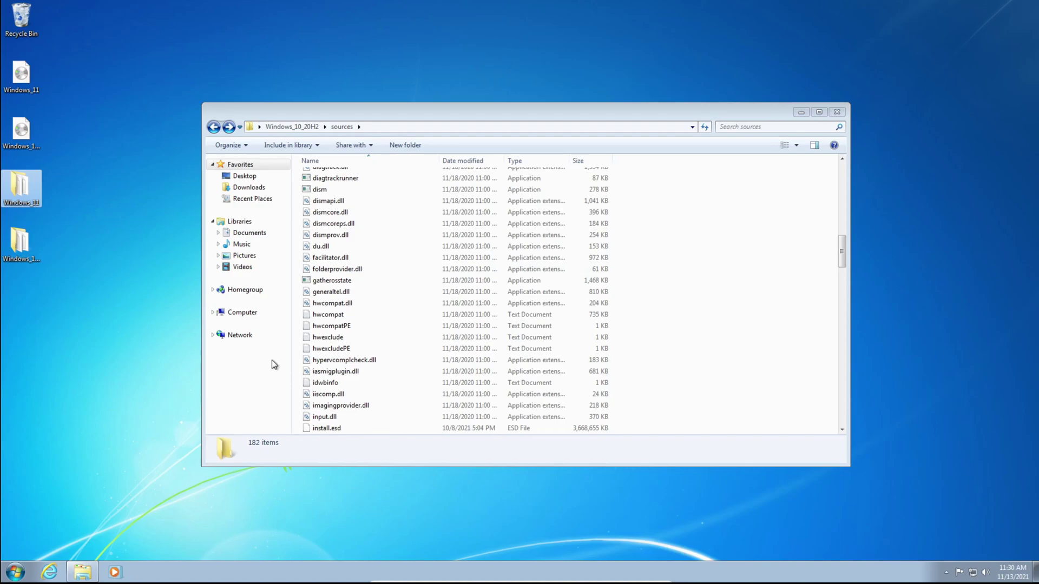
pyautogui.press('Delete')
pyautogui.click(546, 325)
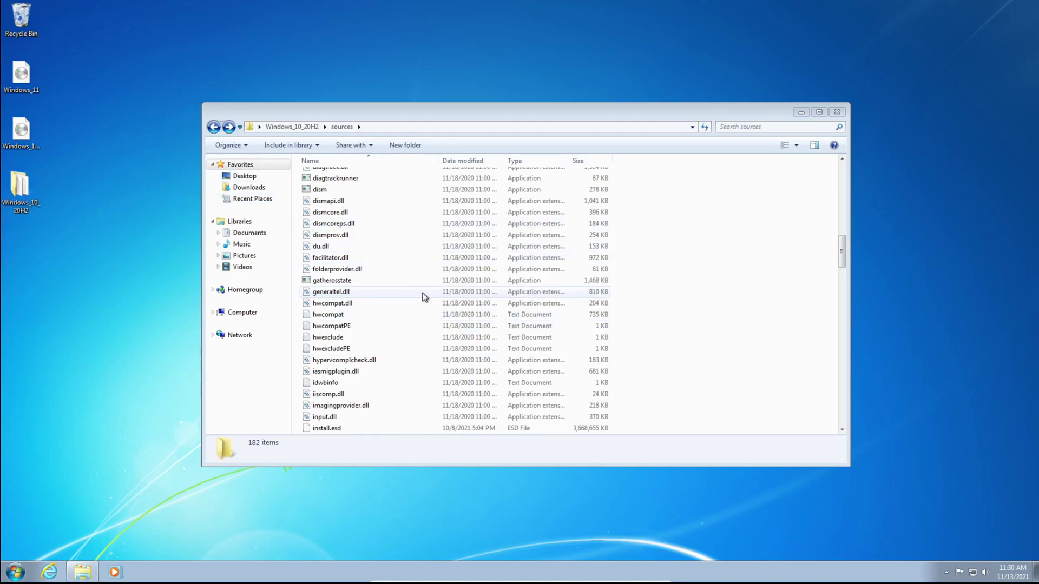
pyautogui.press('BackSpace')
# Step: Launch setup from Windows_10_20H2, approve UAC, and choose 'Not right now' for downloading updates
pyautogui.click(369, 304)
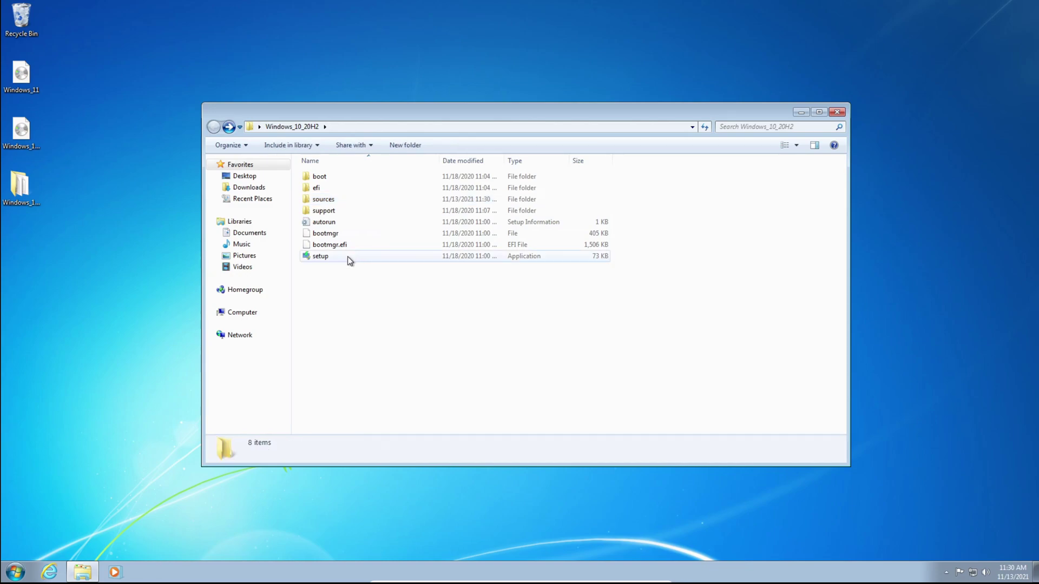
pyautogui.doubleClick(348, 256)
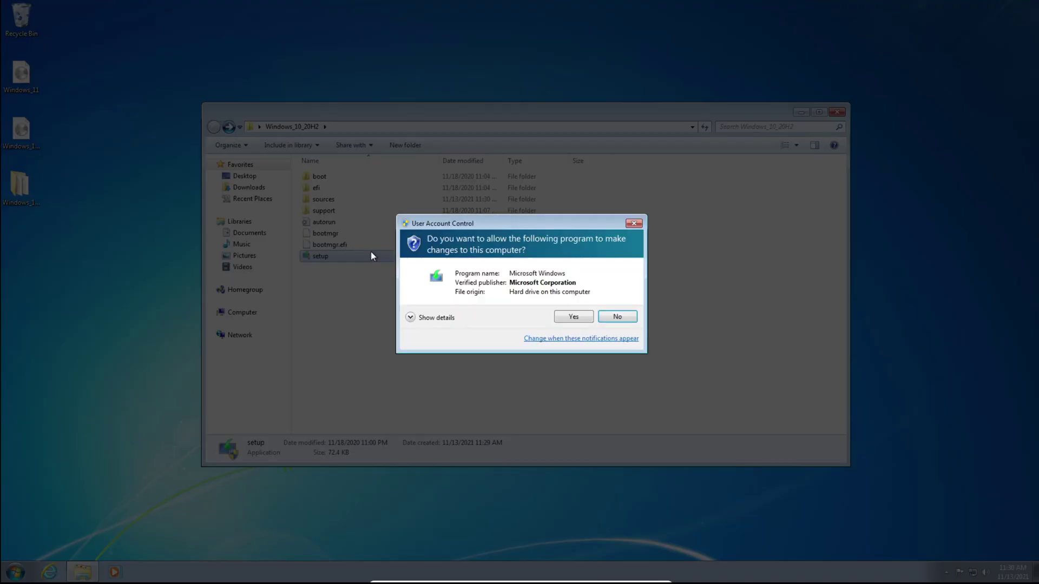
pyautogui.click(572, 317)
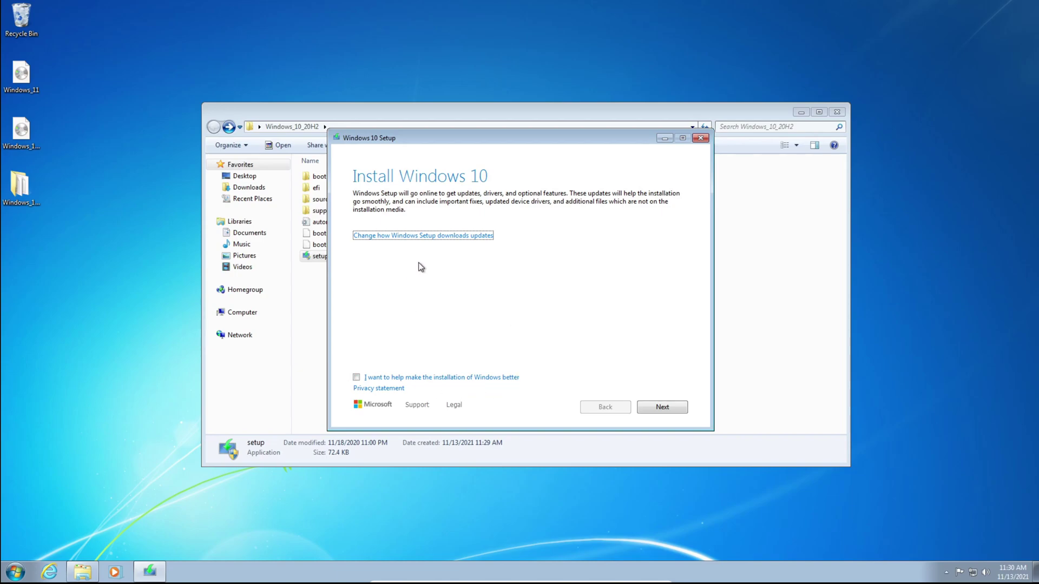
pyautogui.click(370, 239)
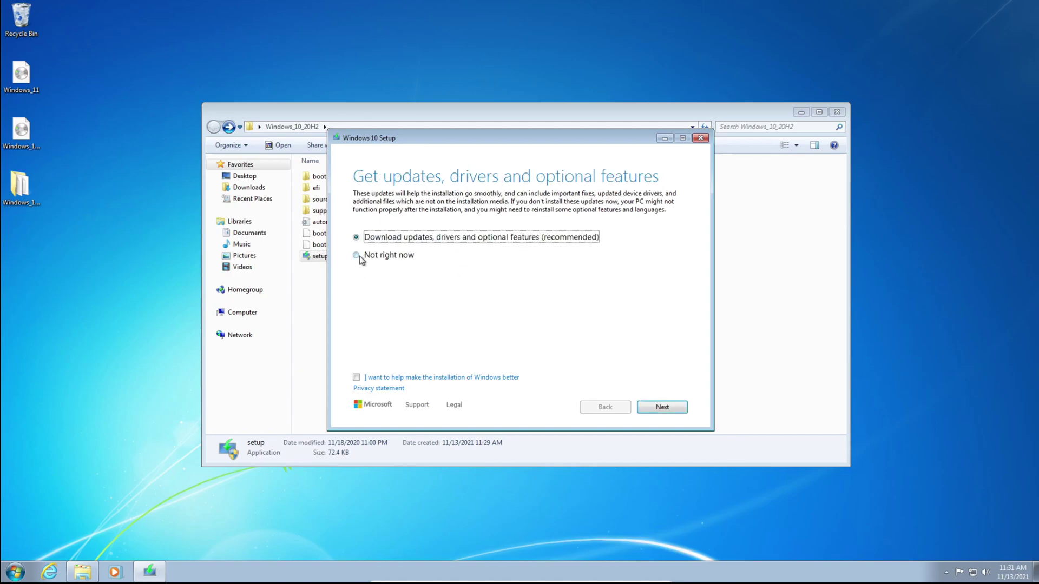
pyautogui.click(356, 255)
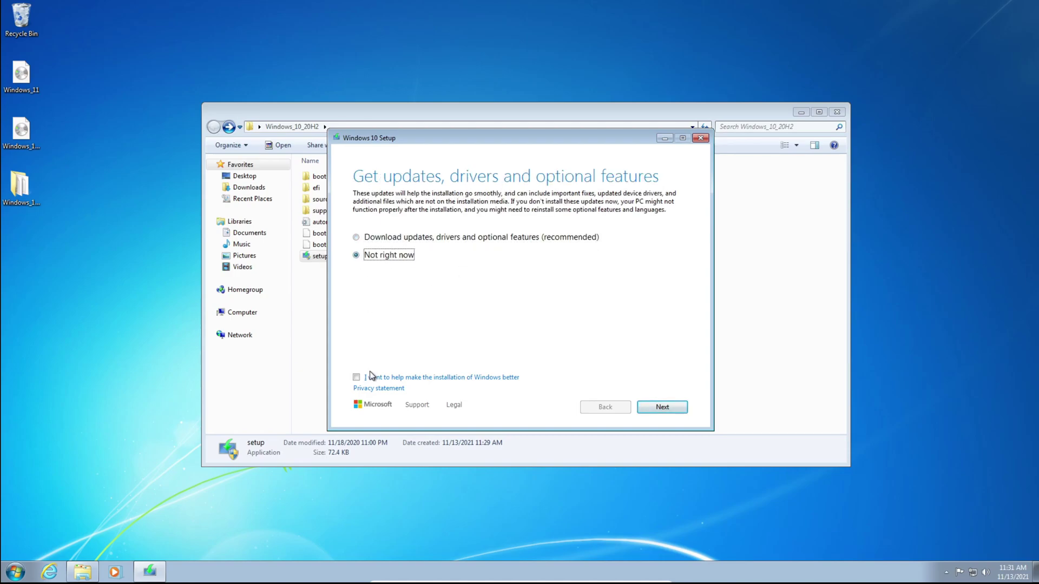
pyautogui.click(663, 407)
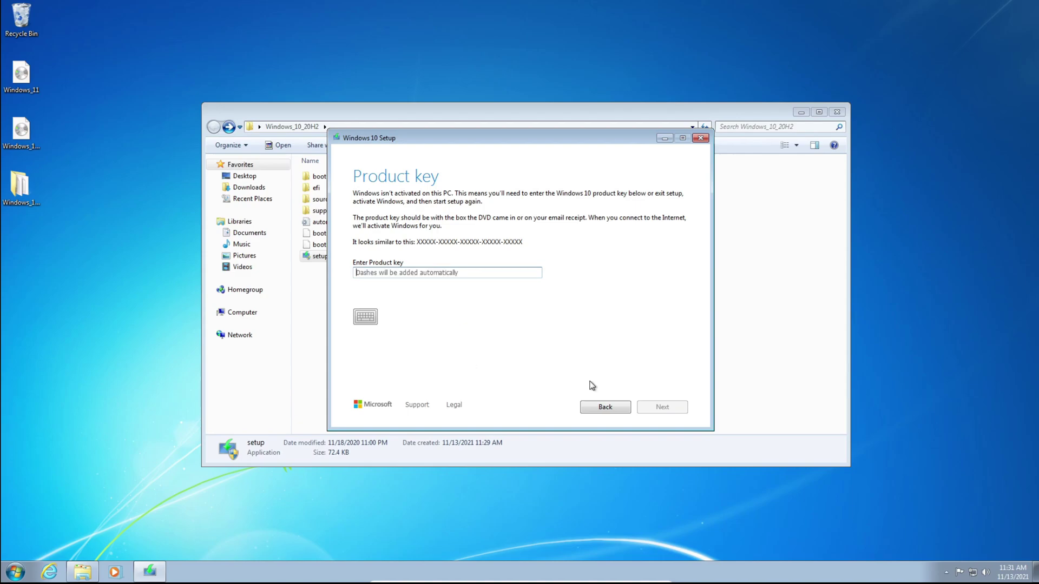
# Step: Paste the product key and accept the license terms
pyautogui.hotkey('ctrl', 'v')
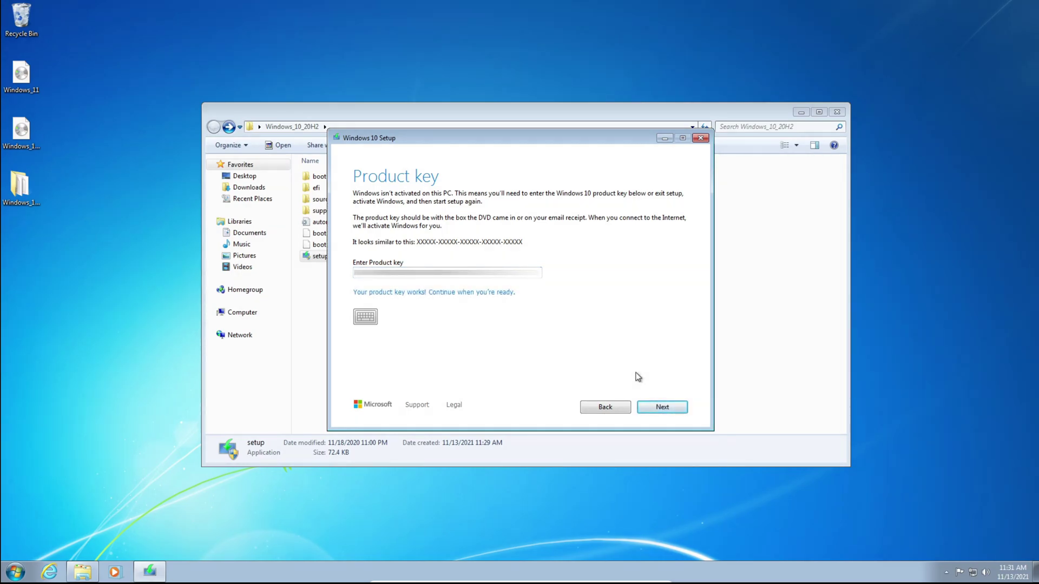
pyautogui.click(667, 411)
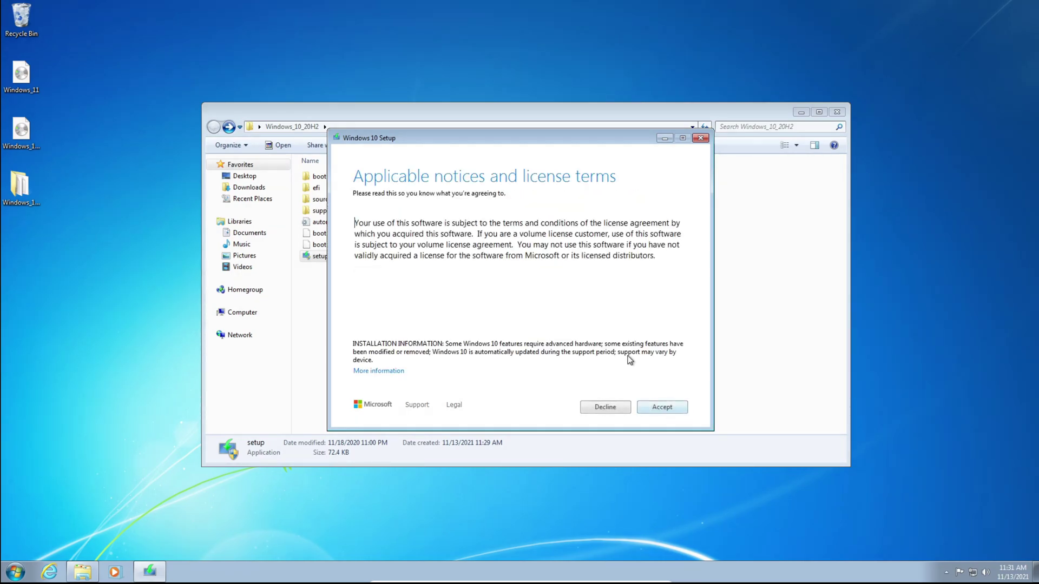
pyautogui.click(660, 409)
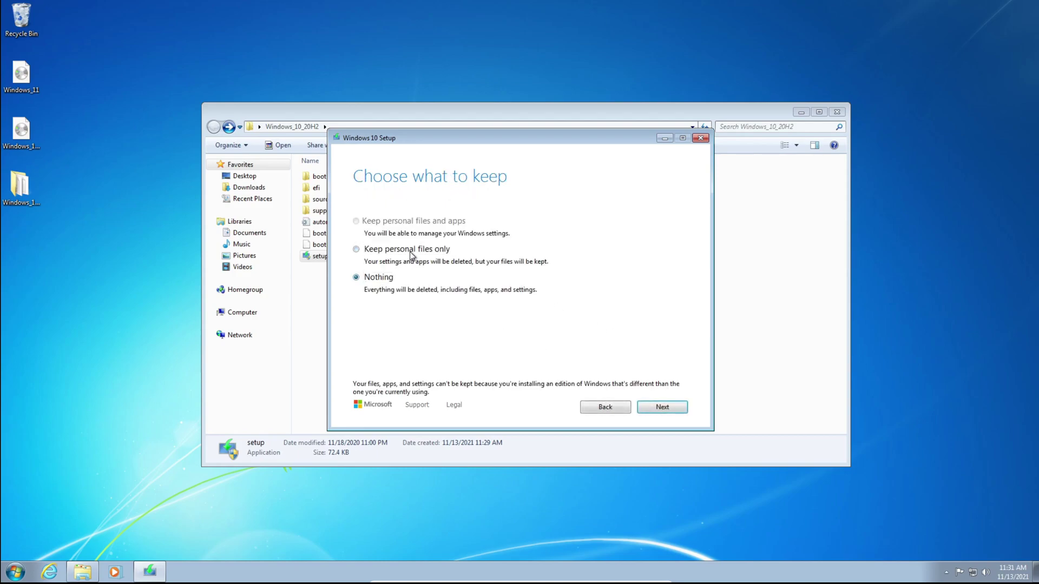
# Step: Choose 'Keep personal files only' and start installing Windows 11 Pro
pyautogui.click(410, 253)
pyautogui.click(664, 415)
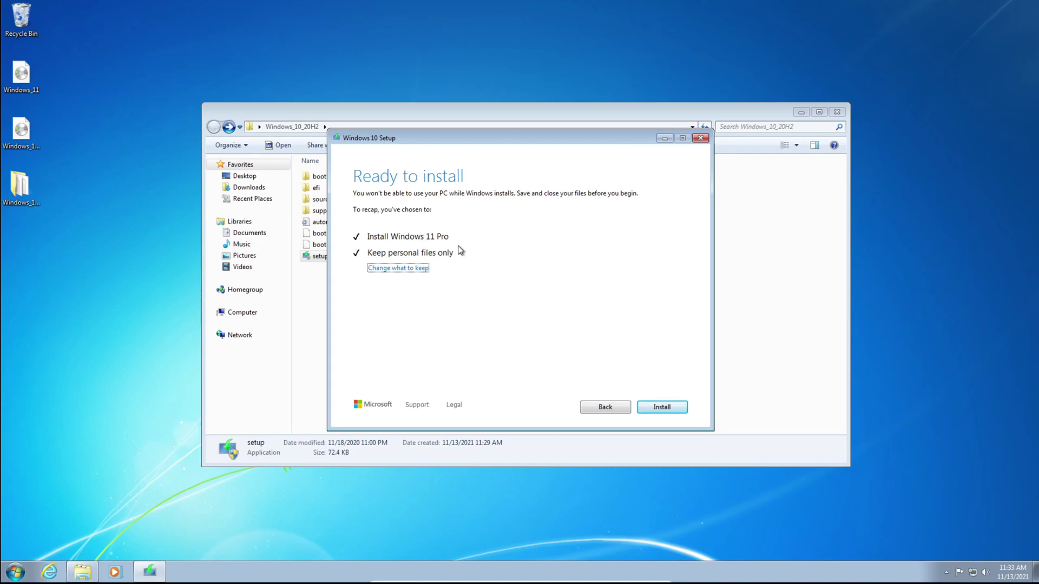
pyautogui.click(662, 409)
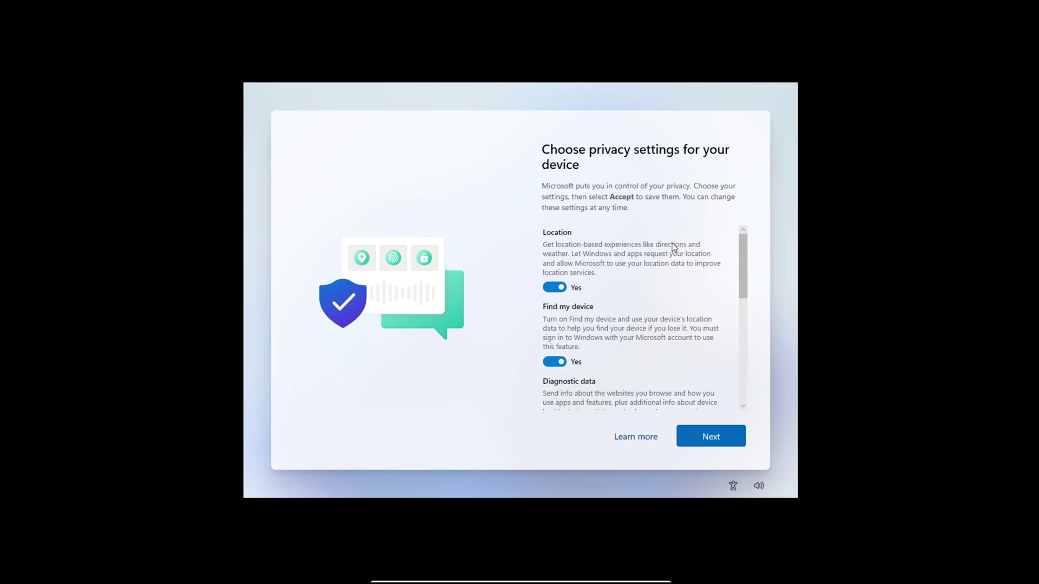
# Step: Turn off Location and Find my device, and limit diagnostic data to Required only
pyautogui.click(582, 252)
pyautogui.click(631, 320)
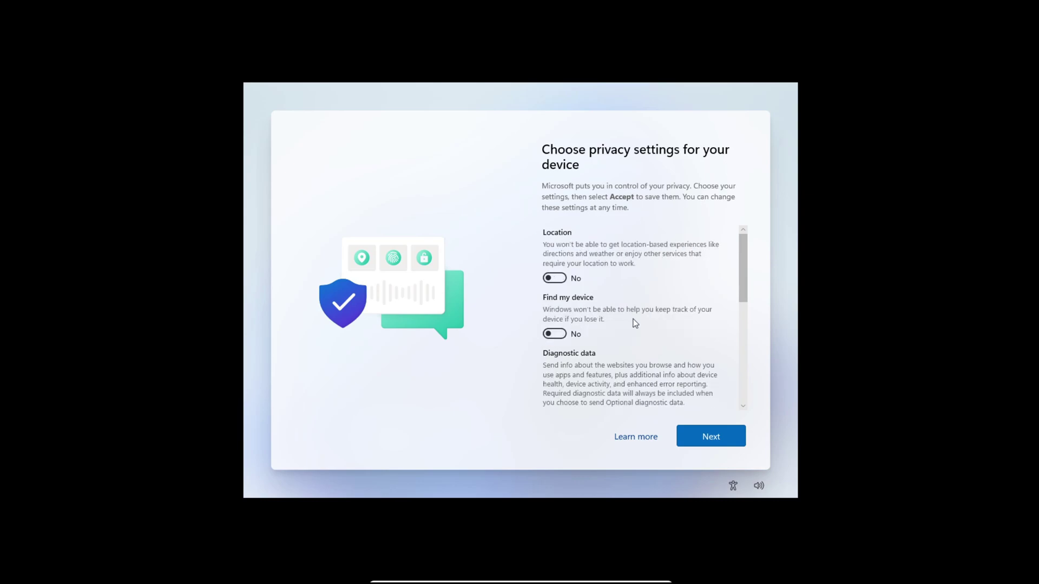
pyautogui.scroll(-2, 631, 324)
pyautogui.click(628, 347)
pyautogui.scroll(-1, 622, 341)
# Step: Turn off Inking & typing, Tailored experiences and Advertising ID, then review the privacy list
pyautogui.click(614, 316)
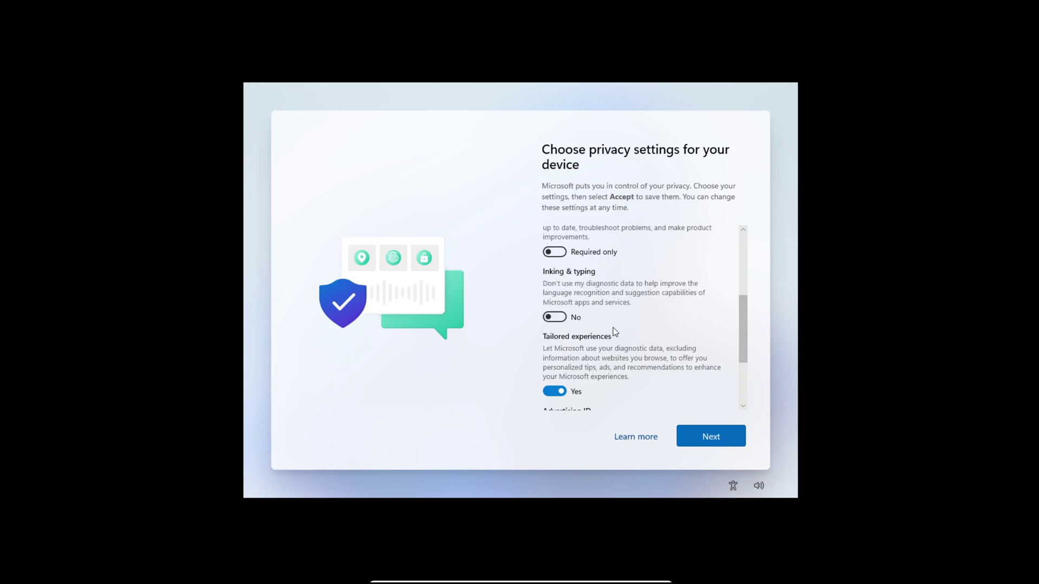
pyautogui.click(615, 387)
pyautogui.scroll(-2, 597, 348)
pyautogui.click(597, 348)
pyautogui.scroll(1, 598, 341)
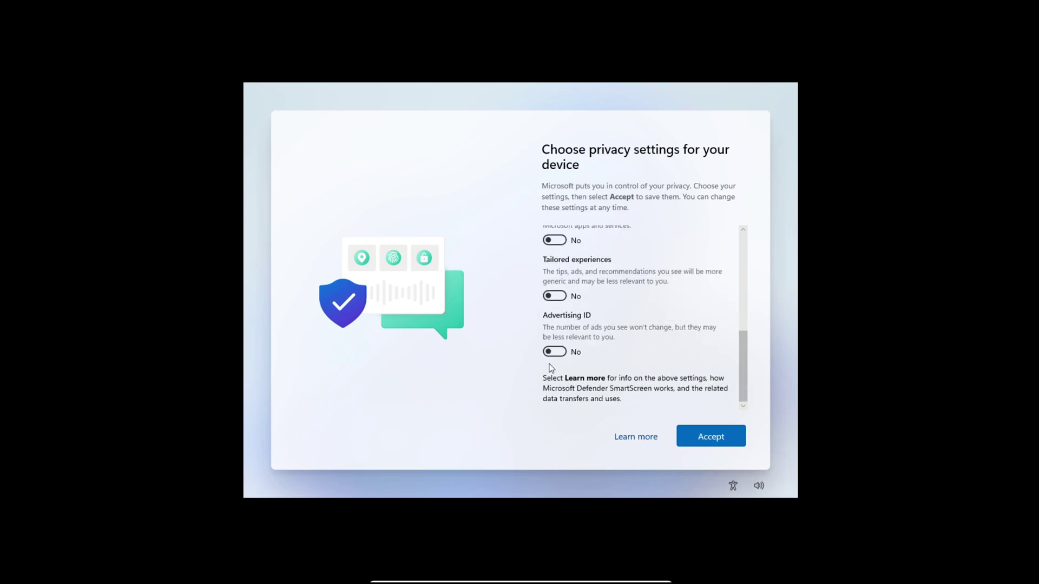
pyautogui.scroll(3, 664, 289)
pyautogui.scroll(2, 664, 288)
pyautogui.scroll(-5, 650, 341)
pyautogui.scroll(5, 595, 336)
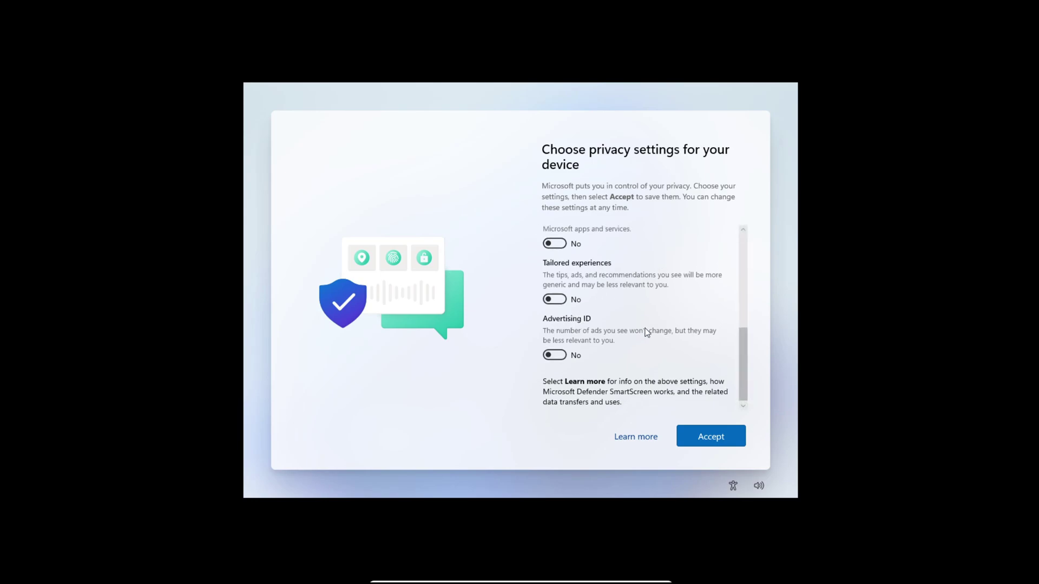
pyautogui.scroll(-5, 608, 280)
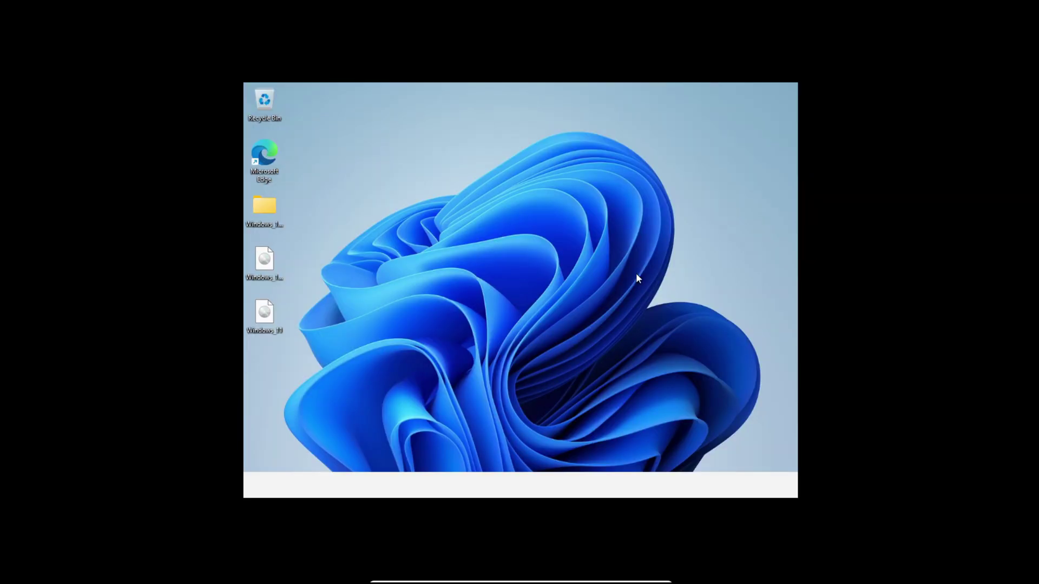
pyautogui.press('super')
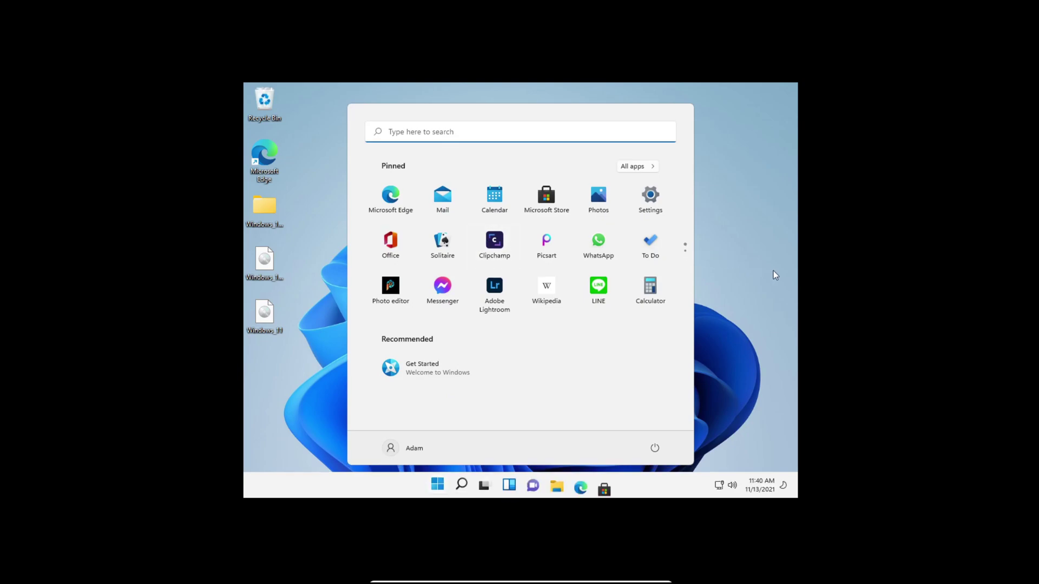
pyautogui.click(774, 273)
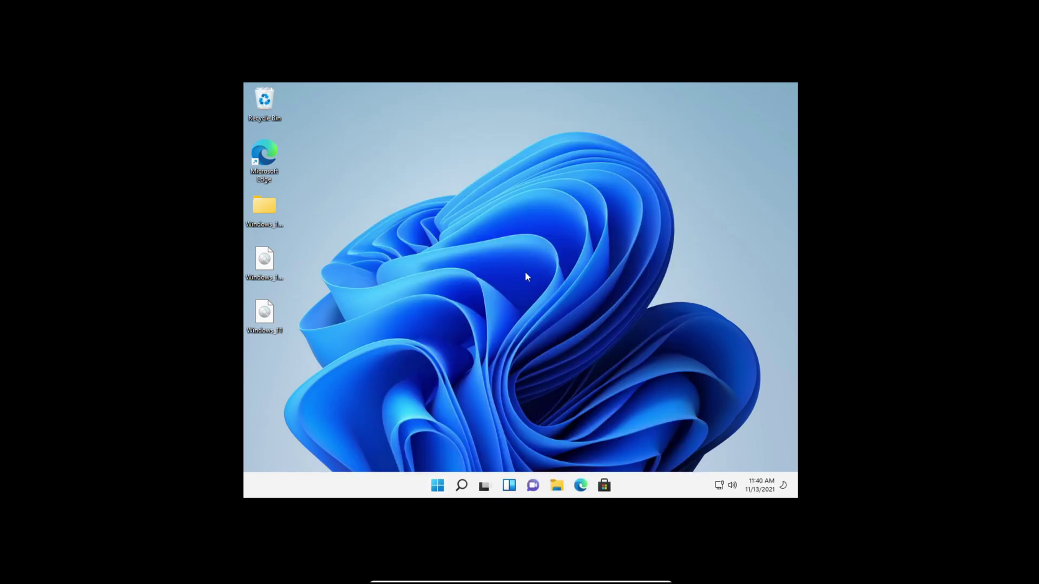